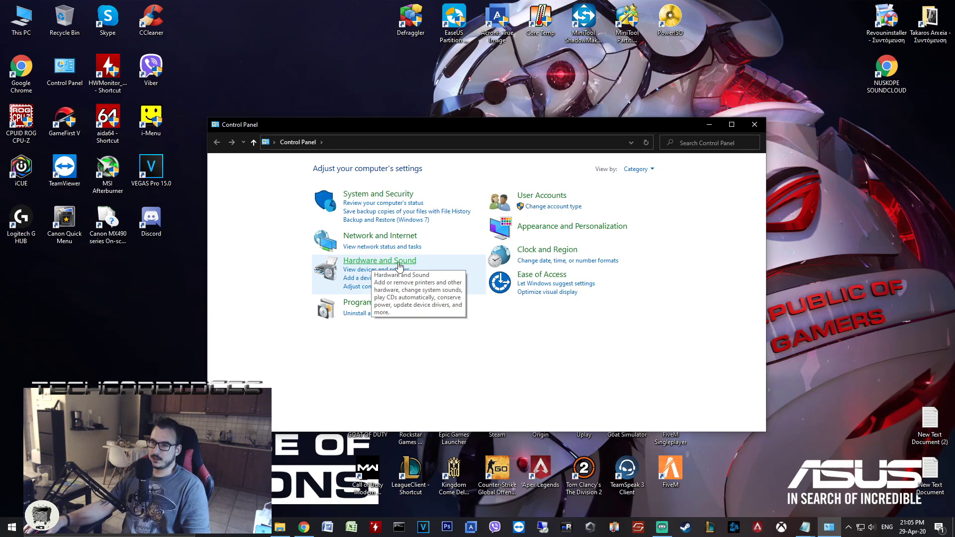
Open the Sound settings from Hardware and Sound and close the Control Panel window behind them
{"action": "left_click", "coordinate": [367, 261]}
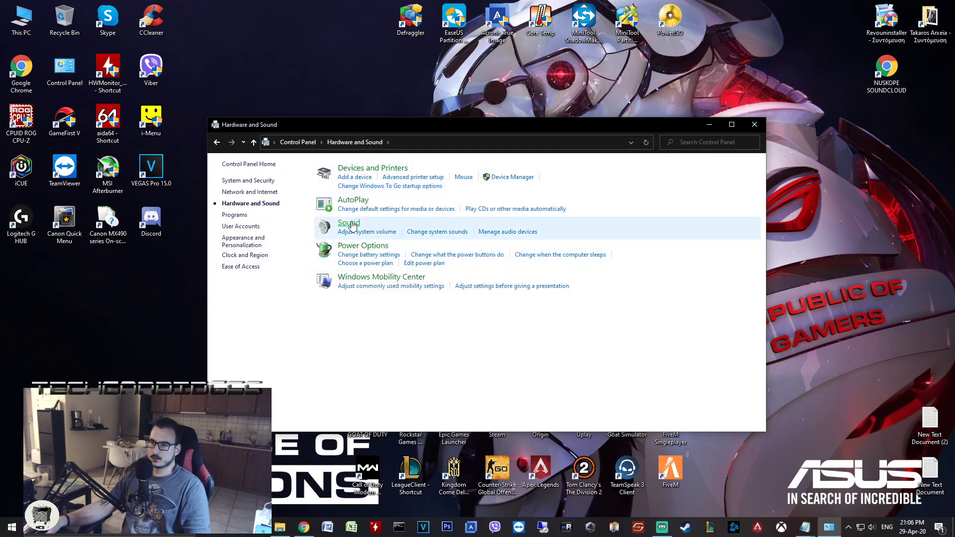
{"action": "left_click", "coordinate": [349, 223]}
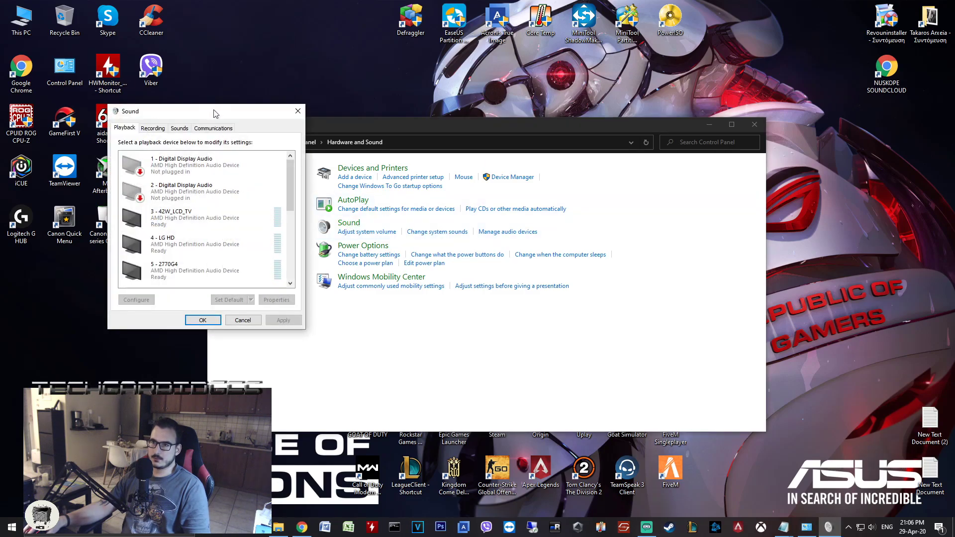
{"action": "left_click_drag", "start_coordinate": [217, 114], "coordinate": [467, 160]}
{"action": "left_click", "coordinate": [754, 124]}
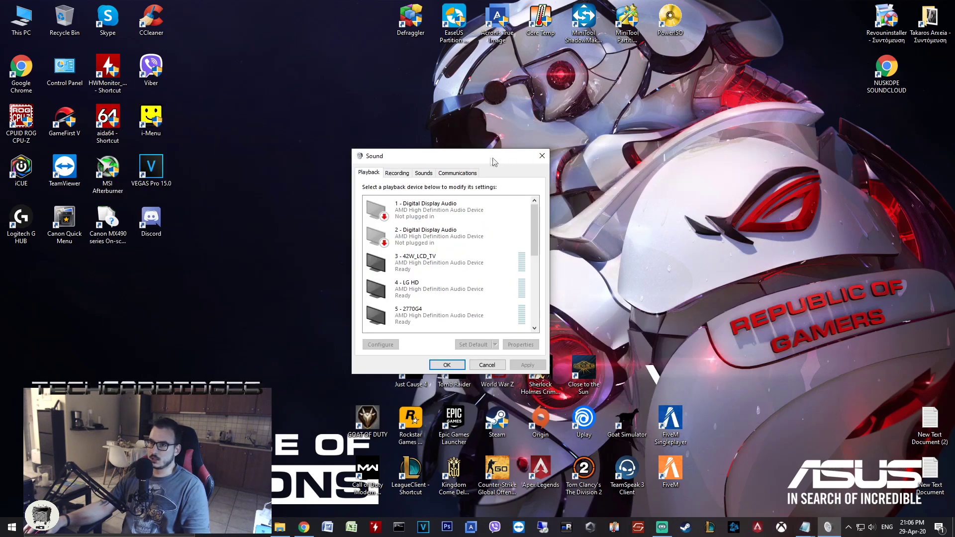
{"action": "left_click_drag", "start_coordinate": [485, 162], "coordinate": [492, 167]}
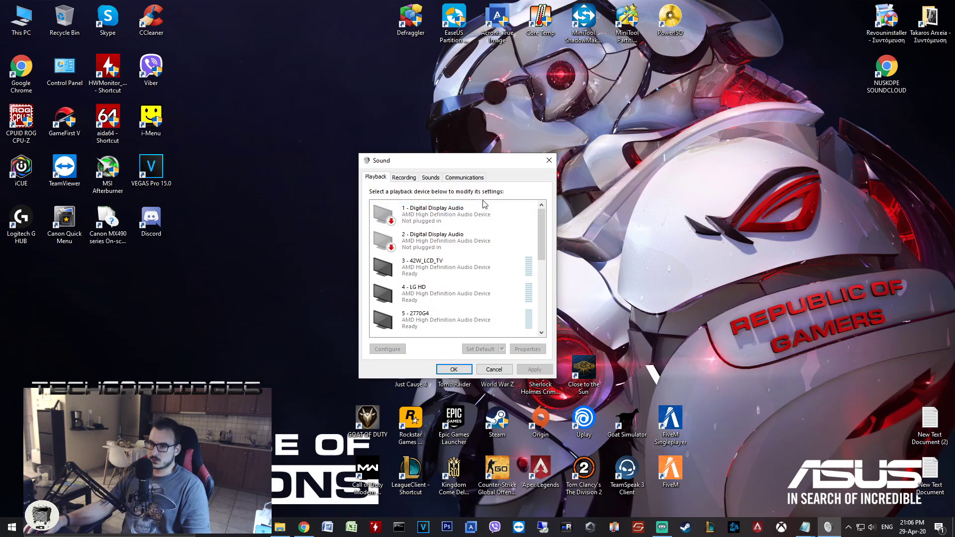
Show the recording devices and view the default-device options for the HD Pro Webcam C920 microphone without changing them
{"action": "left_click", "coordinate": [403, 178]}
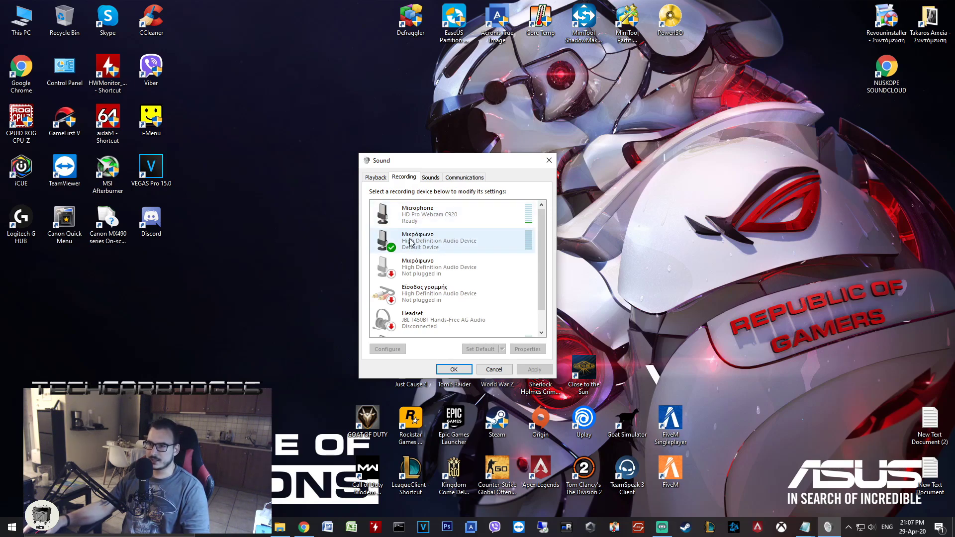
{"action": "right_click", "coordinate": [430, 221]}
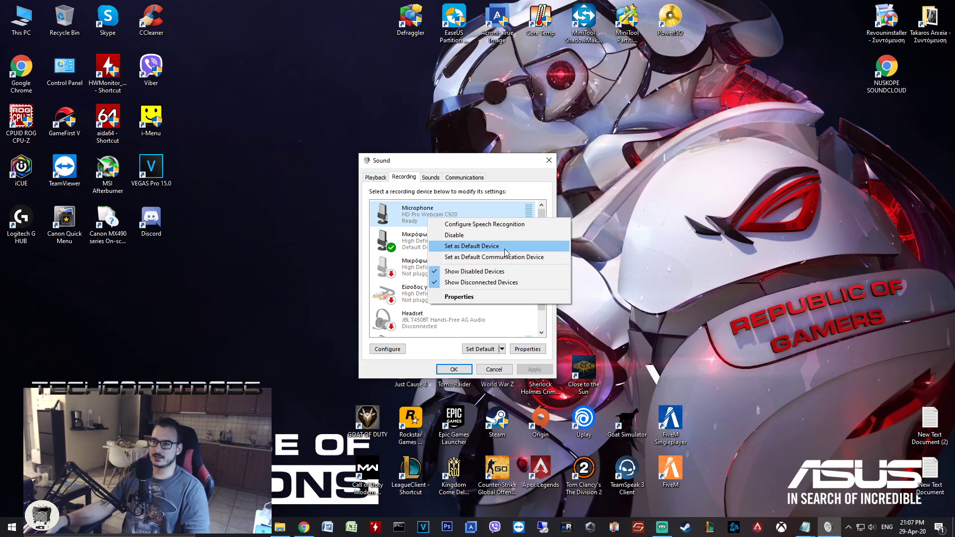
{"action": "left_click", "coordinate": [416, 212]}
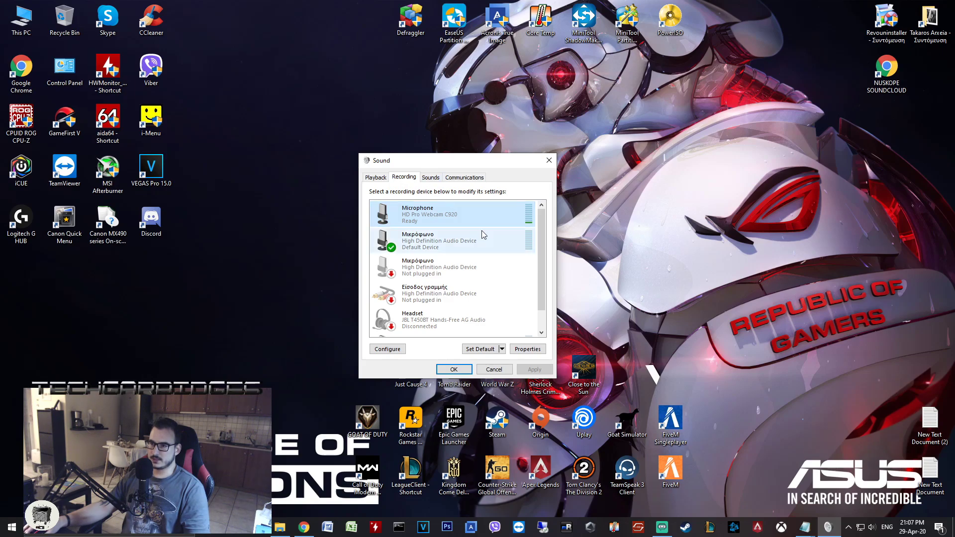
Enable Listen to this device for the default Μικρόφωνο recording device, lower the system volume to 32, and apply
{"action": "left_click", "coordinate": [423, 246]}
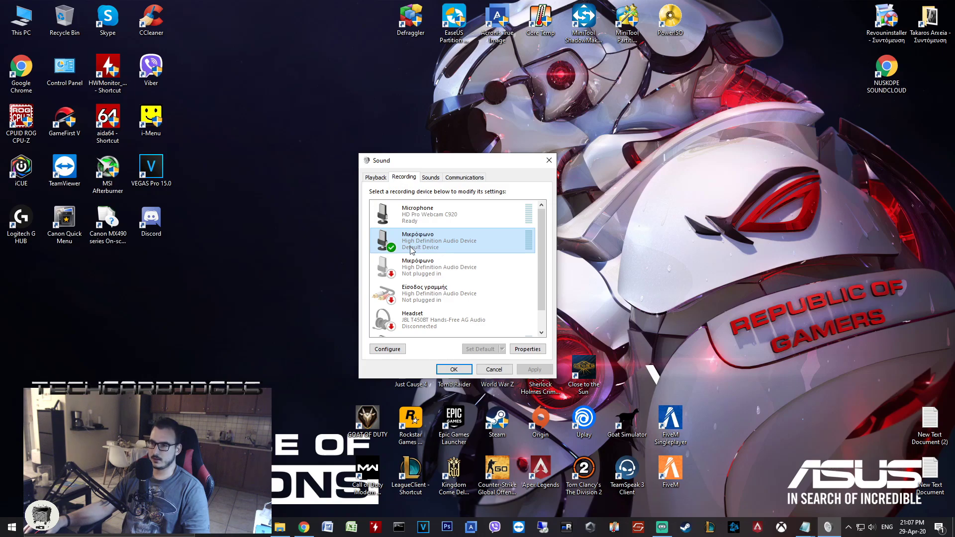
{"action": "left_click", "coordinate": [527, 348]}
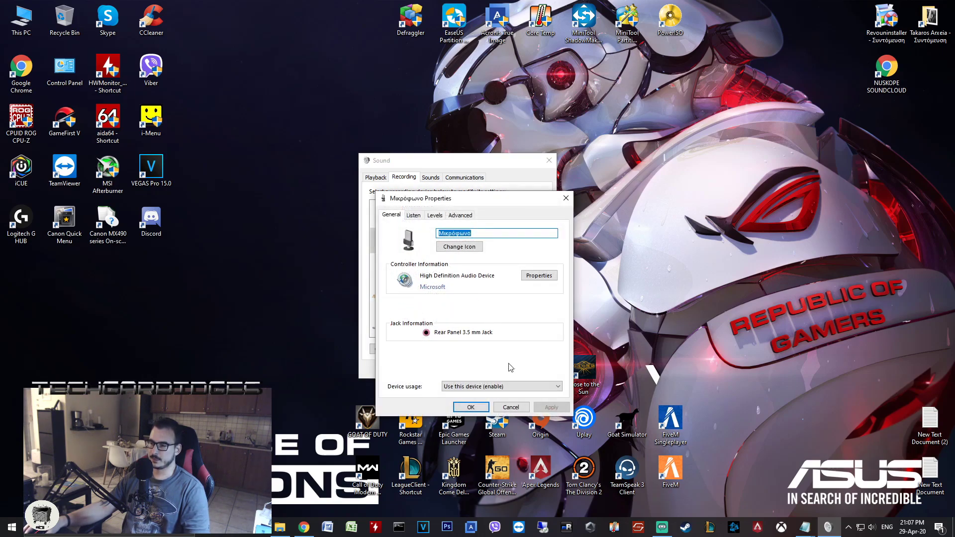
{"action": "left_click", "coordinate": [413, 217]}
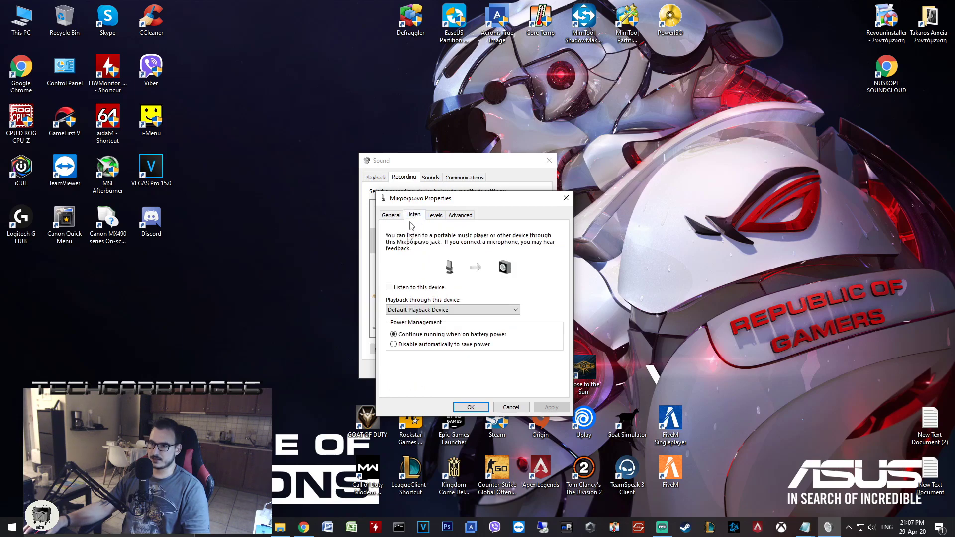
{"action": "left_click", "coordinate": [391, 289]}
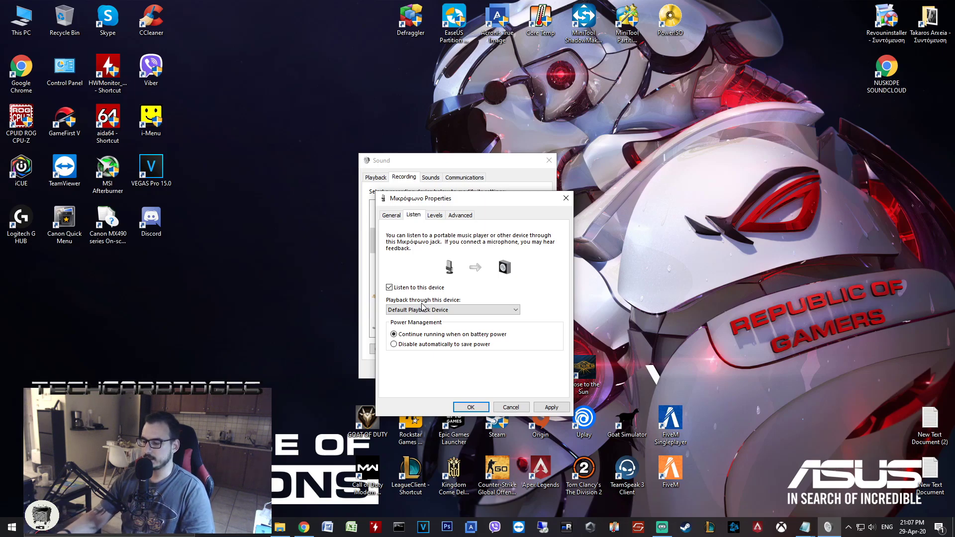
{"action": "key", "text": "XF86AudioLowerVolume"}
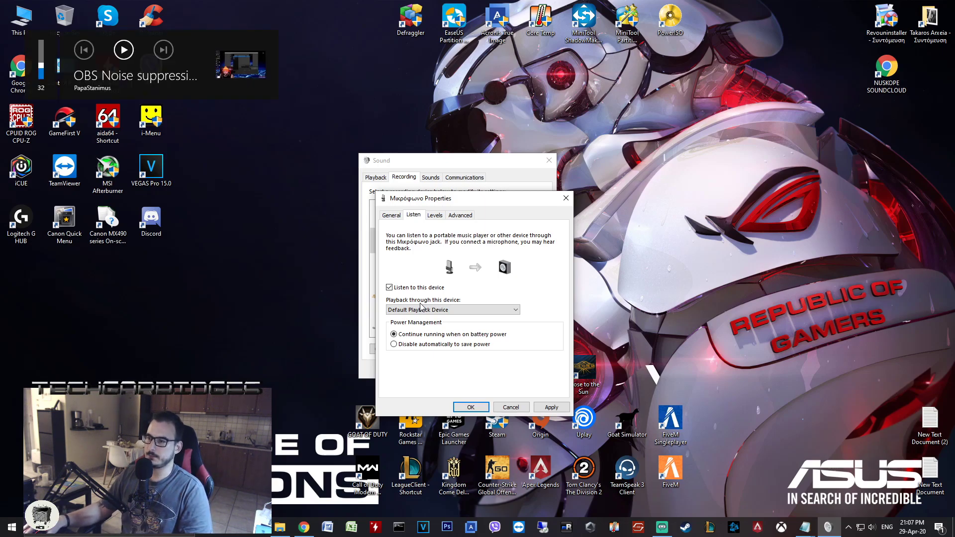
{"action": "left_click", "coordinate": [550, 408]}
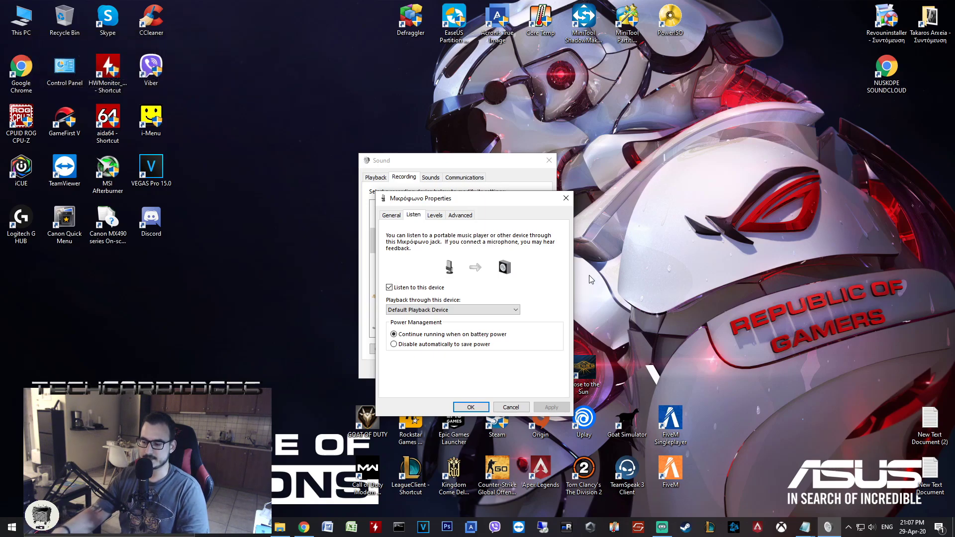
Adjust the system volume to 48 and disable Listen to this device for the Μικρόφωνο device, accepting its properties
{"action": "key", "text": "XF86AudioLowerVolume"}
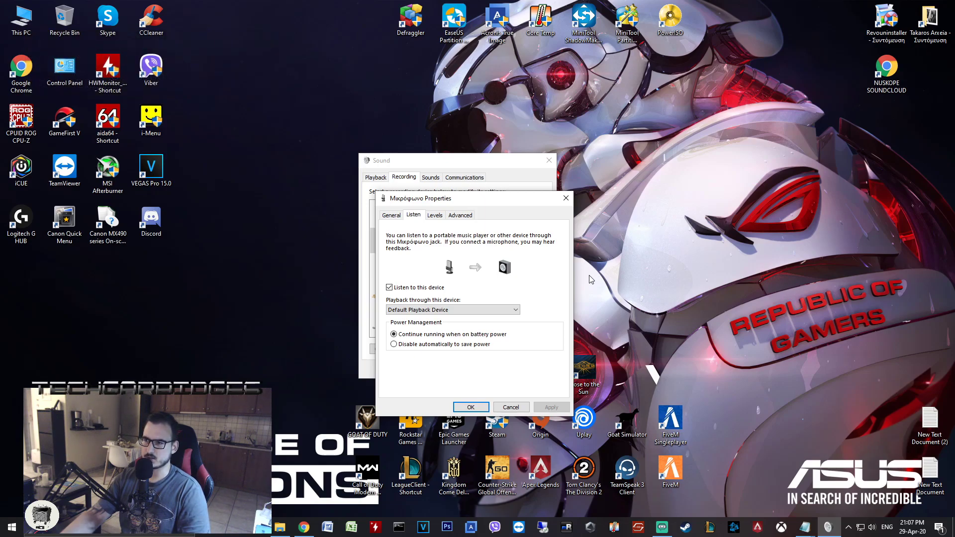
{"action": "key", "text": "XF86AudioLowerVolume"}
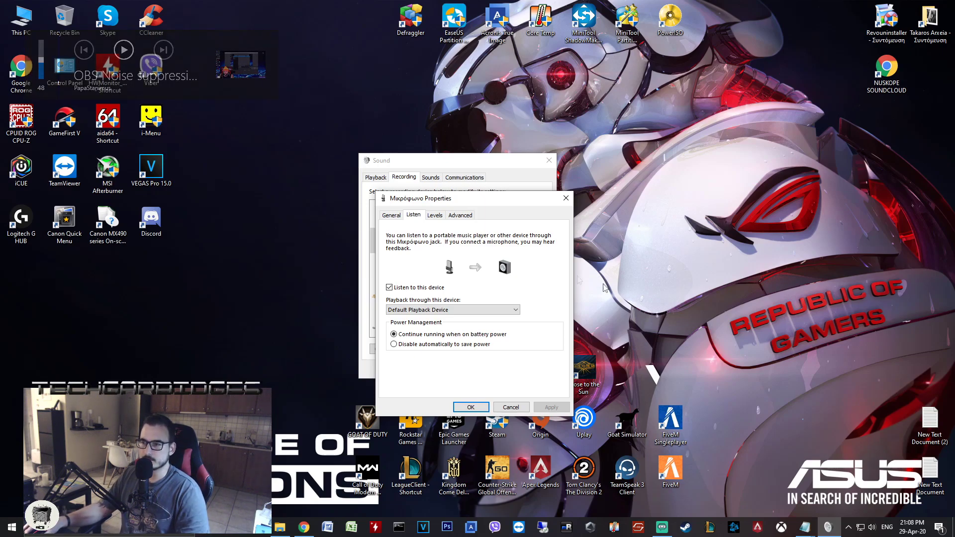
{"action": "left_click", "coordinate": [397, 288]}
{"action": "left_click", "coordinate": [538, 406]}
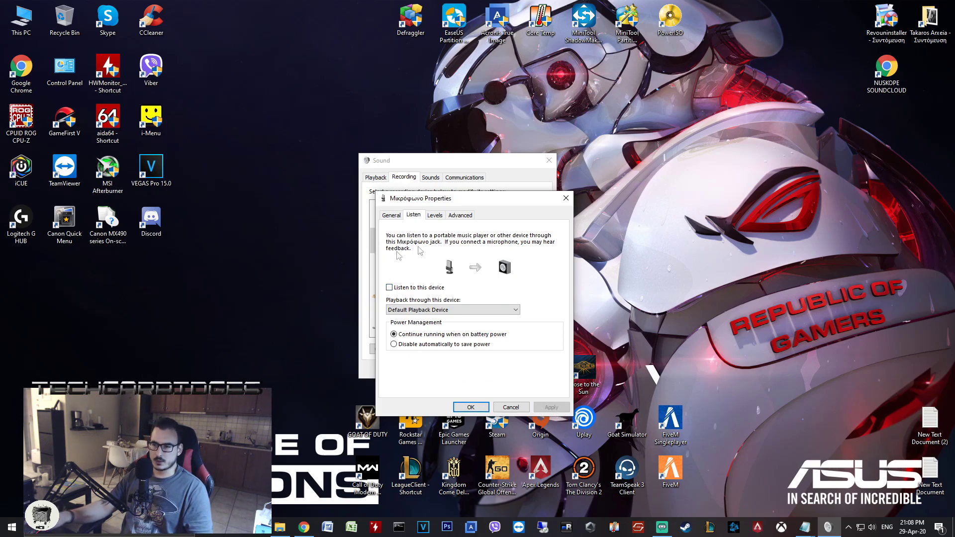
{"action": "left_click", "coordinate": [466, 405]}
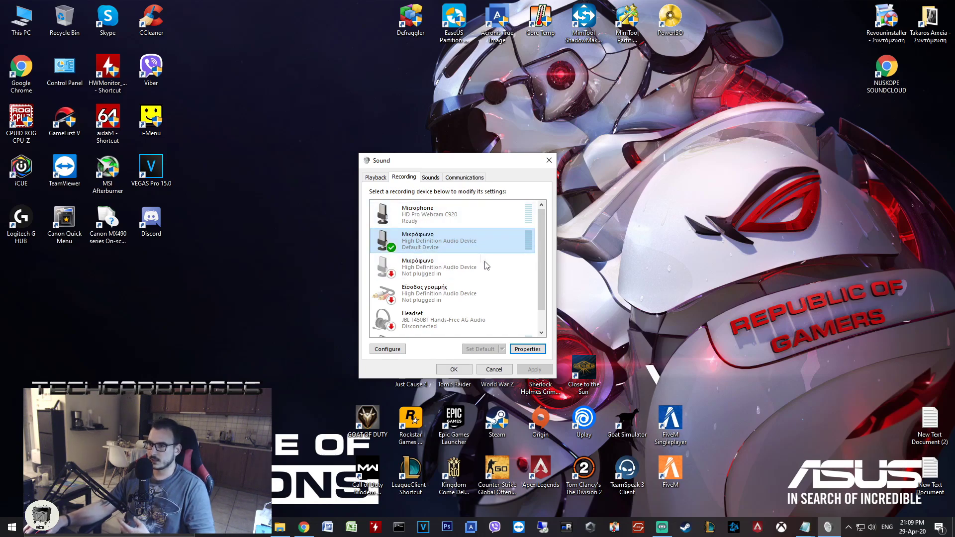
Examine the Microphone and Microphone Boost levels of the default Μικρόφωνο device
{"action": "left_click", "coordinate": [526, 349]}
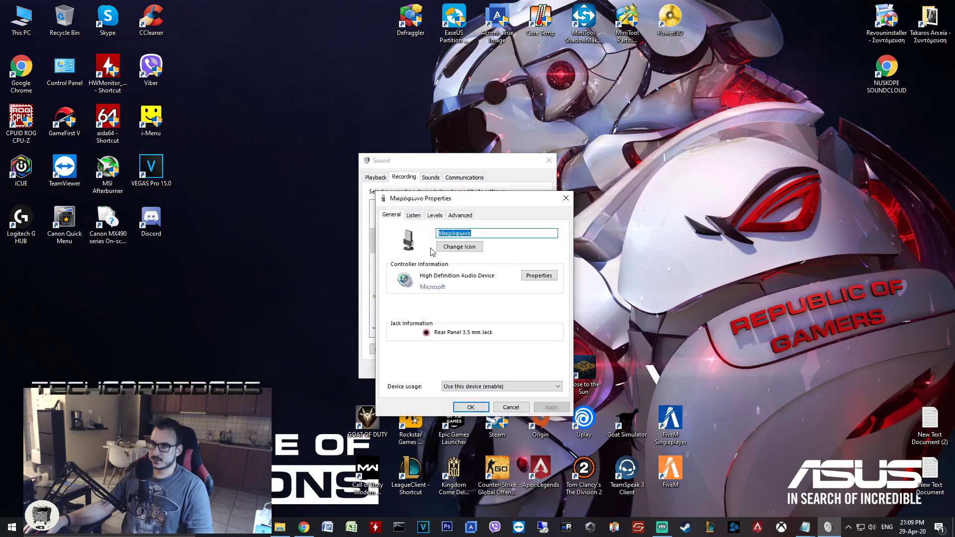
{"action": "left_click", "coordinate": [435, 217]}
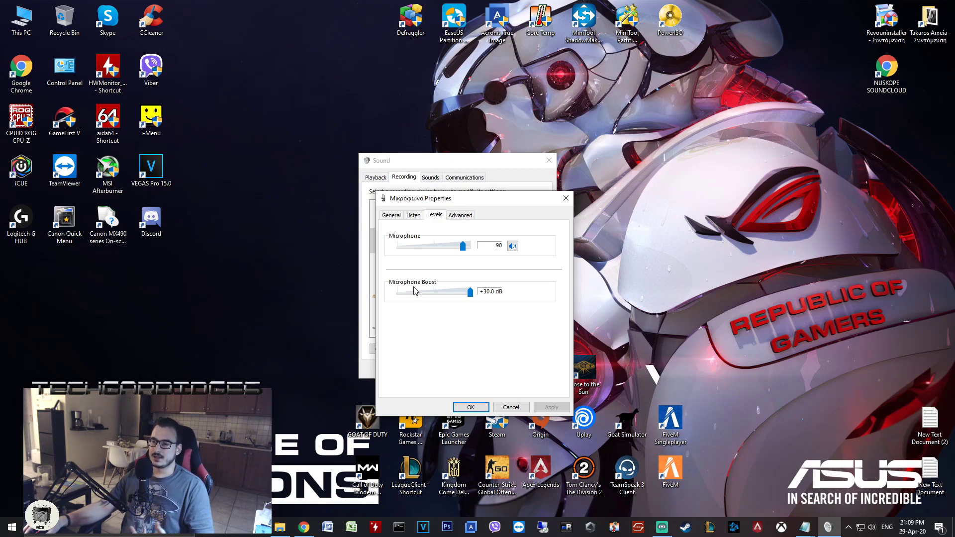
{"action": "left_click", "coordinate": [471, 407]}
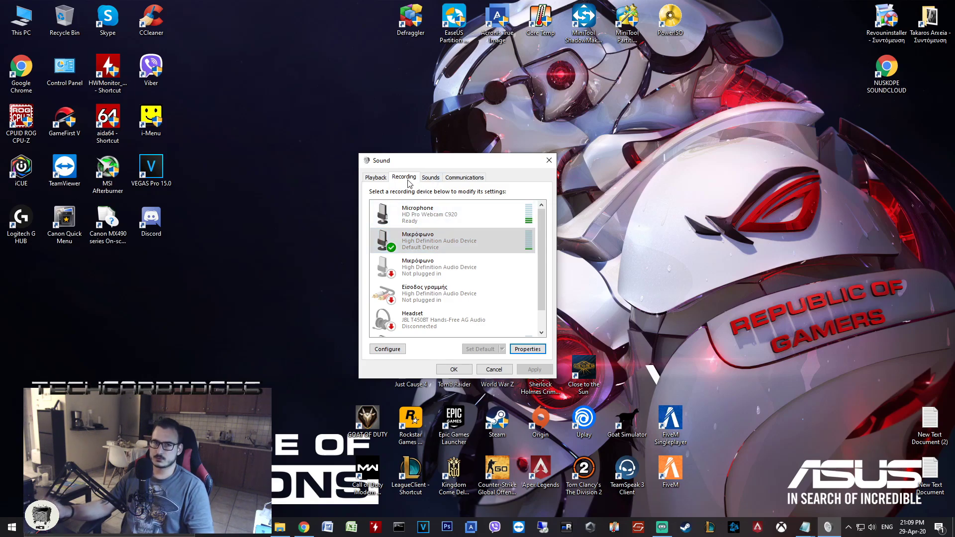
Review the Communications options and playback devices, closing the Sound settings without changes
{"action": "left_click", "coordinate": [470, 179]}
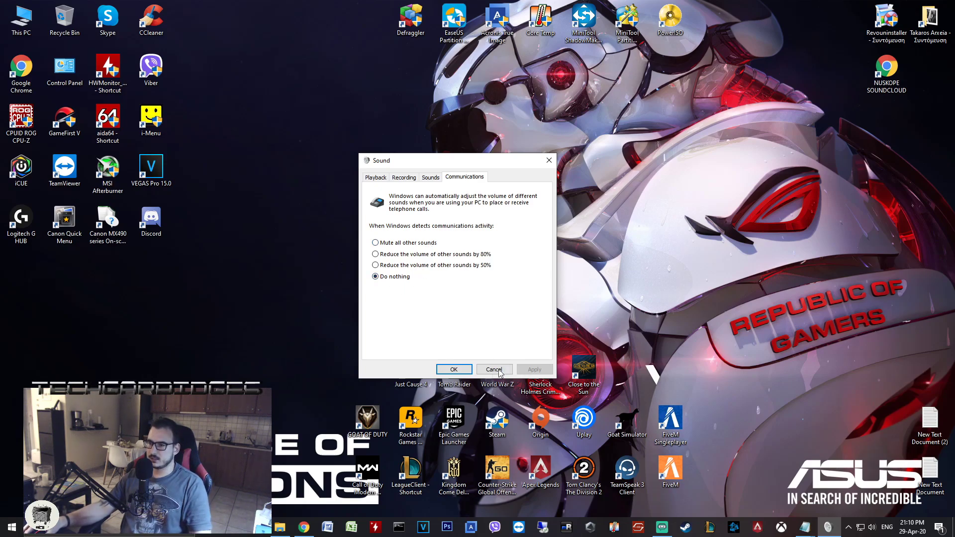
{"action": "left_click", "coordinate": [376, 178]}
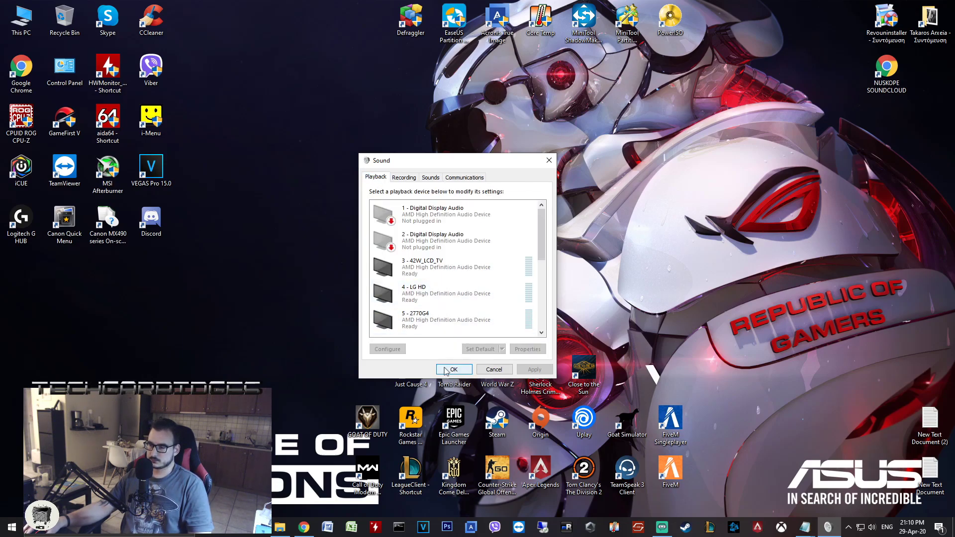
{"action": "left_click", "coordinate": [494, 371]}
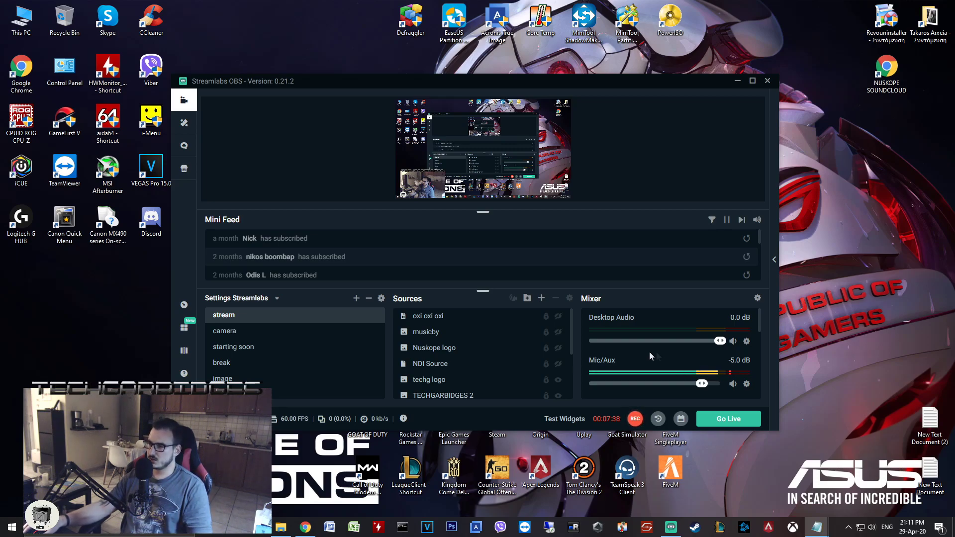
Review the Noise Suppression, Noise Gate, Compressor and Compressor limiter filter settings of the Mic/Aux source in Streamlabs OBS
{"action": "left_click", "coordinate": [746, 386]}
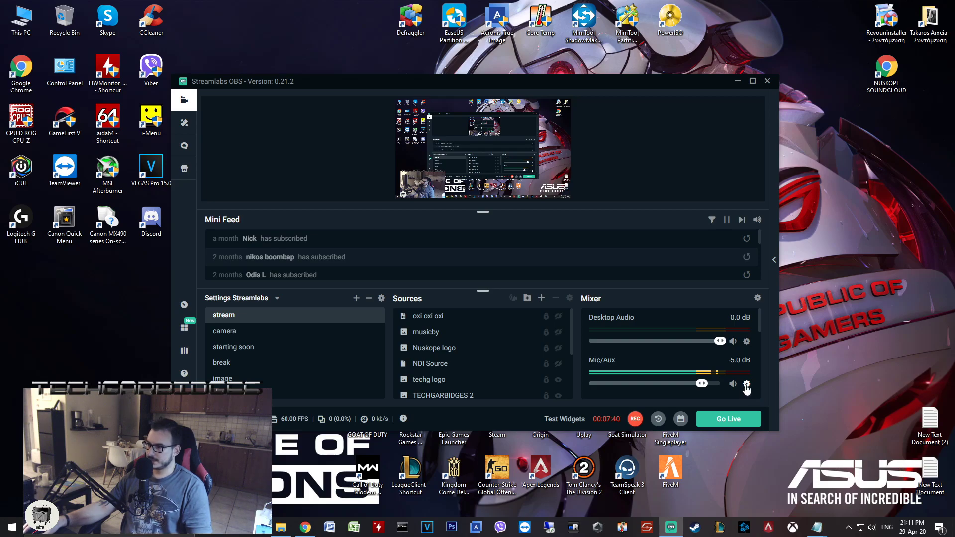
{"action": "left_click", "coordinate": [745, 386]}
{"action": "left_click", "coordinate": [780, 237]}
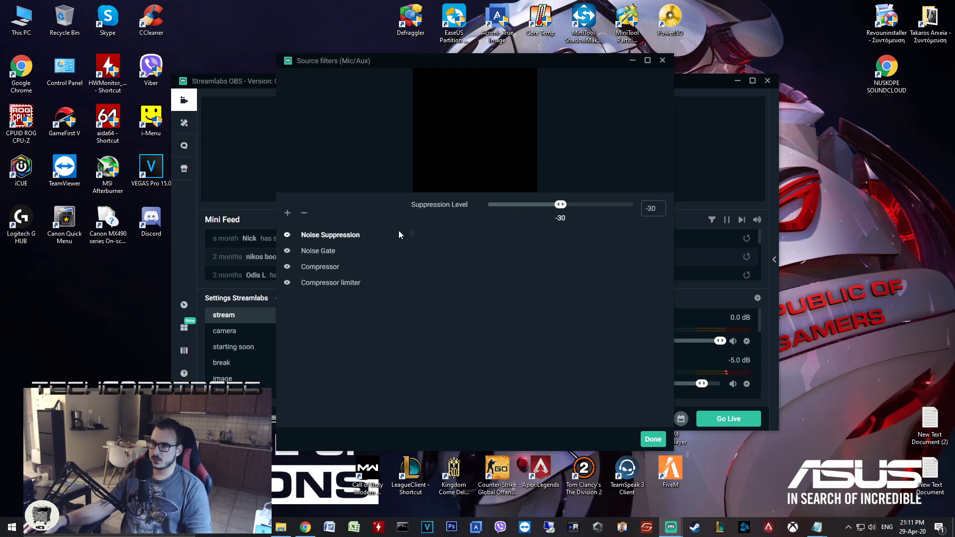
{"action": "left_click", "coordinate": [319, 252]}
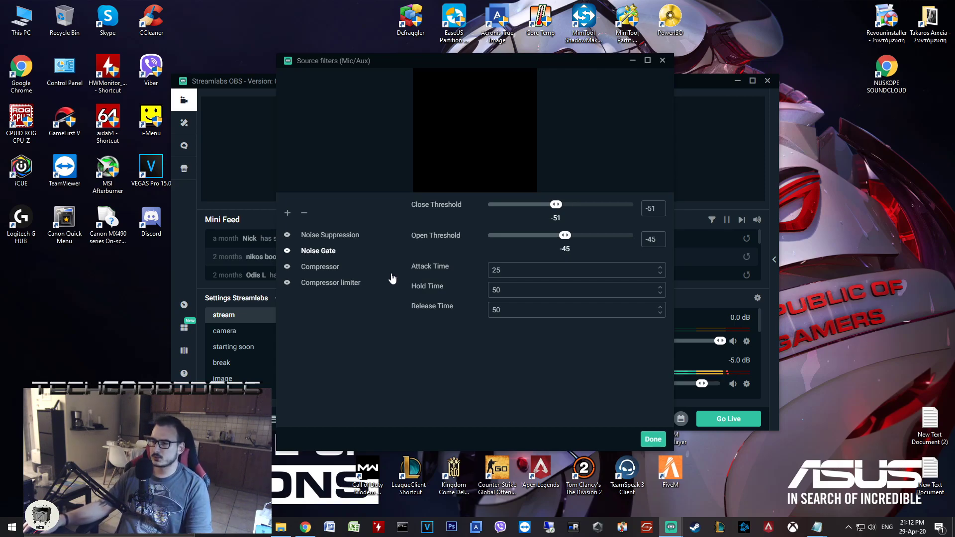
{"action": "left_click", "coordinate": [319, 267]}
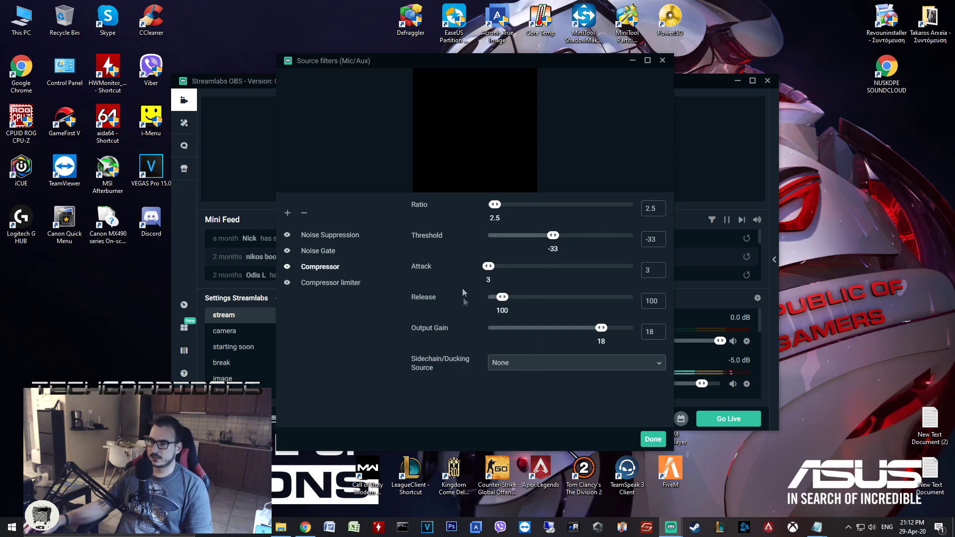
{"action": "left_click", "coordinate": [331, 283]}
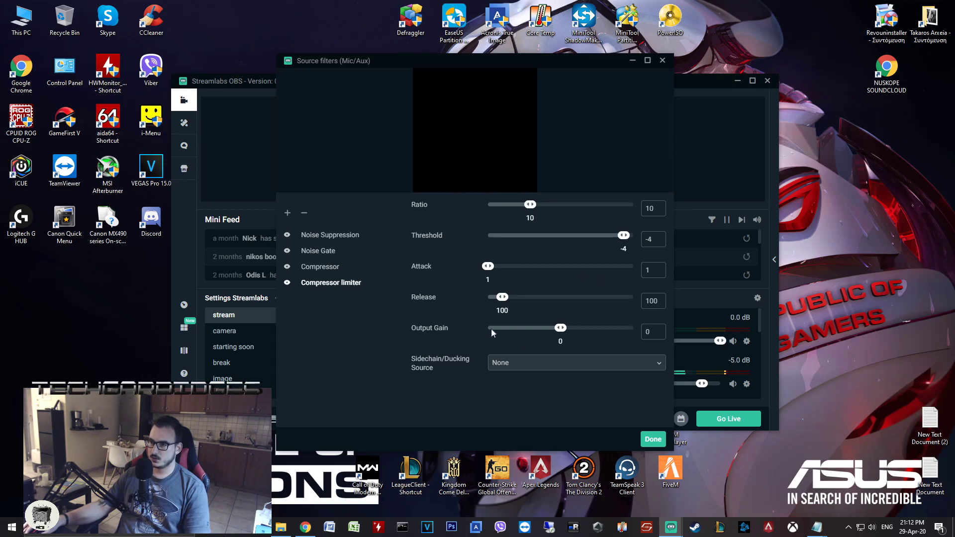
{"action": "left_click", "coordinate": [653, 440]}
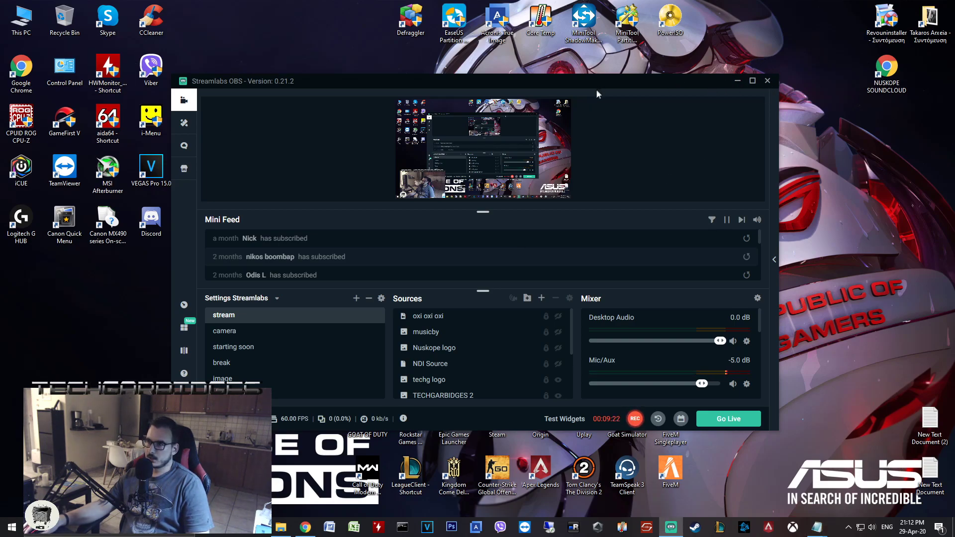
Move Streamlabs OBS off this screen and show the browser's YouTube video on OBS noise suppression, noise gate and compressor settings in full screen
{"action": "left_click_drag", "start_coordinate": [586, 88], "coordinate": [0, 90]}
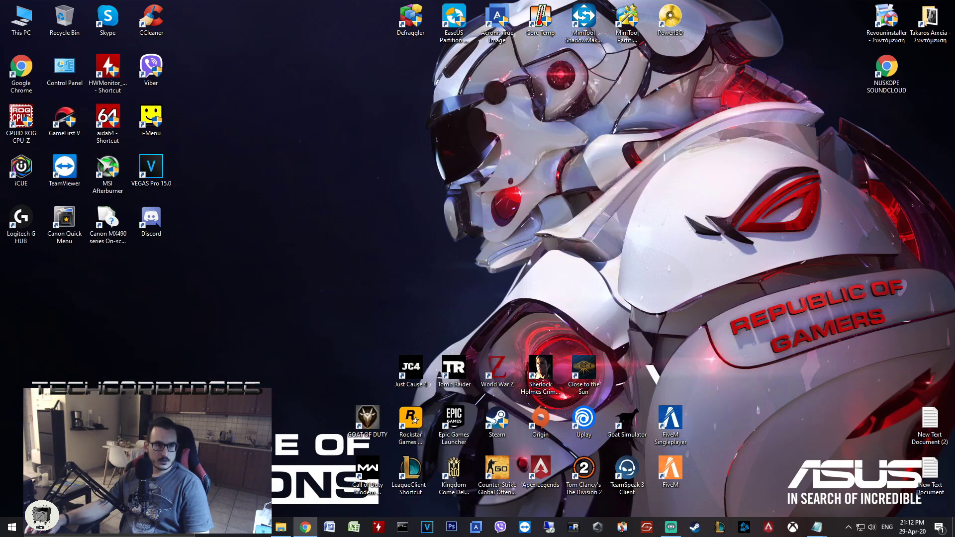
{"action": "left_click_drag", "start_coordinate": [0, 89], "coordinate": [539, 86]}
{"action": "left_click", "coordinate": [776, 477]}
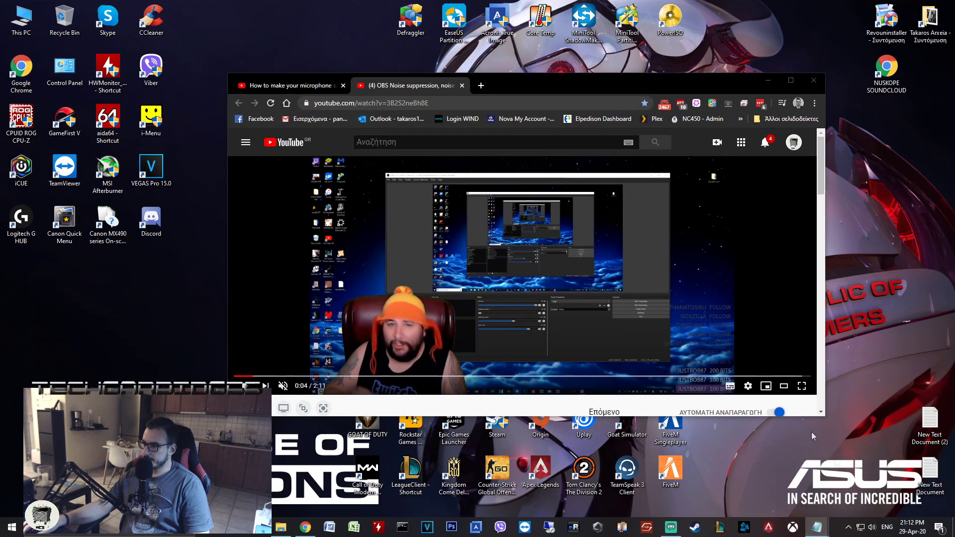
{"action": "left_click", "coordinate": [792, 85]}
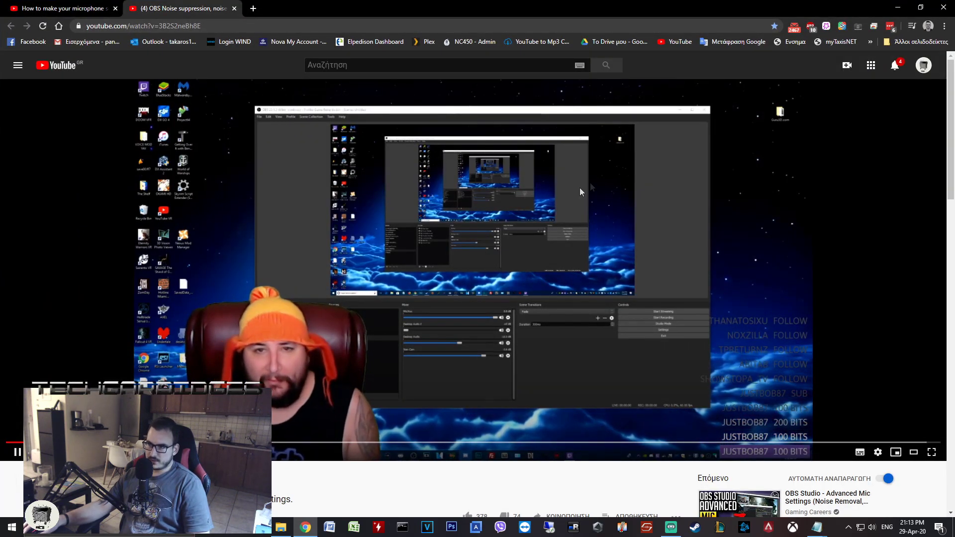
{"action": "double_click", "coordinate": [828, 388]}
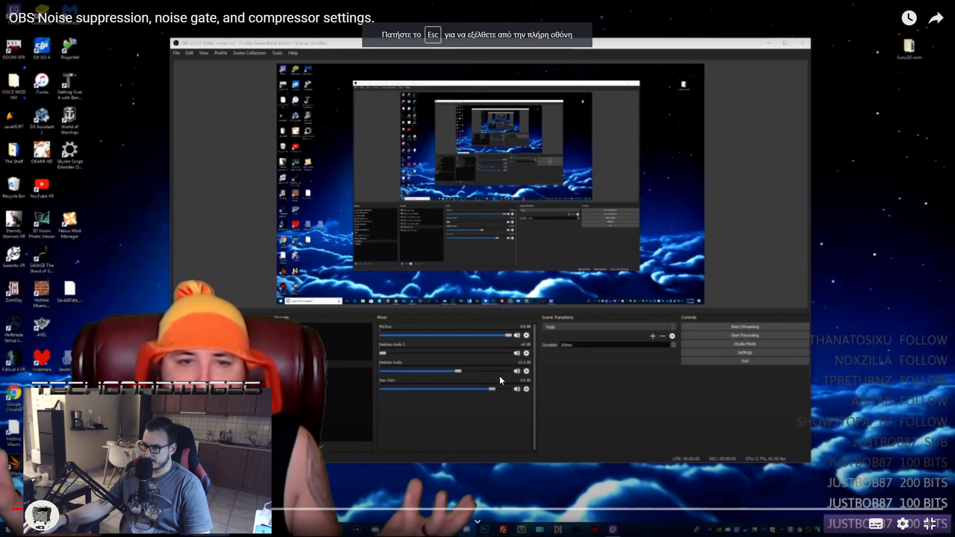
Skip ahead in the video to watch its audio filters section, ending with full screen closed and the browser minimized
{"action": "left_click", "coordinate": [903, 524]}
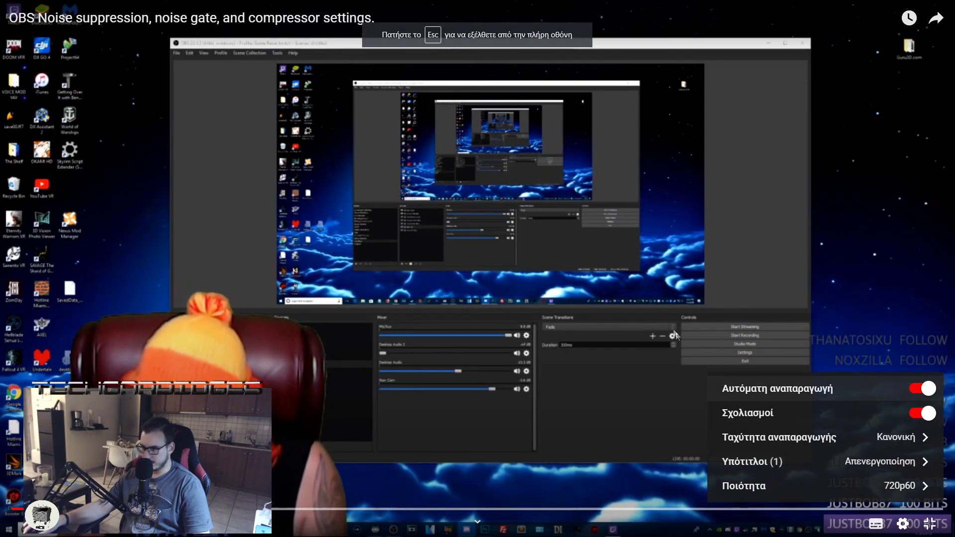
{"action": "left_click", "coordinate": [903, 523]}
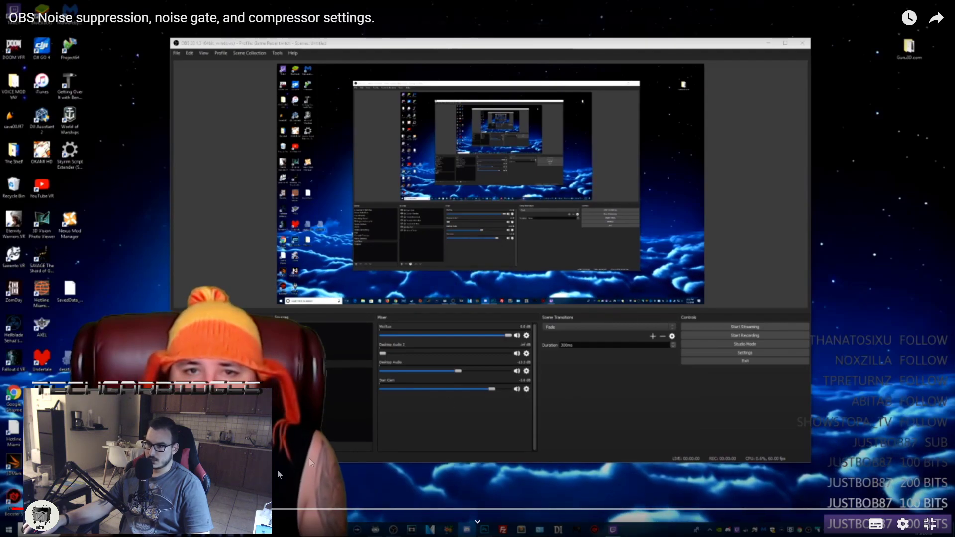
{"action": "left_click", "coordinate": [300, 510]}
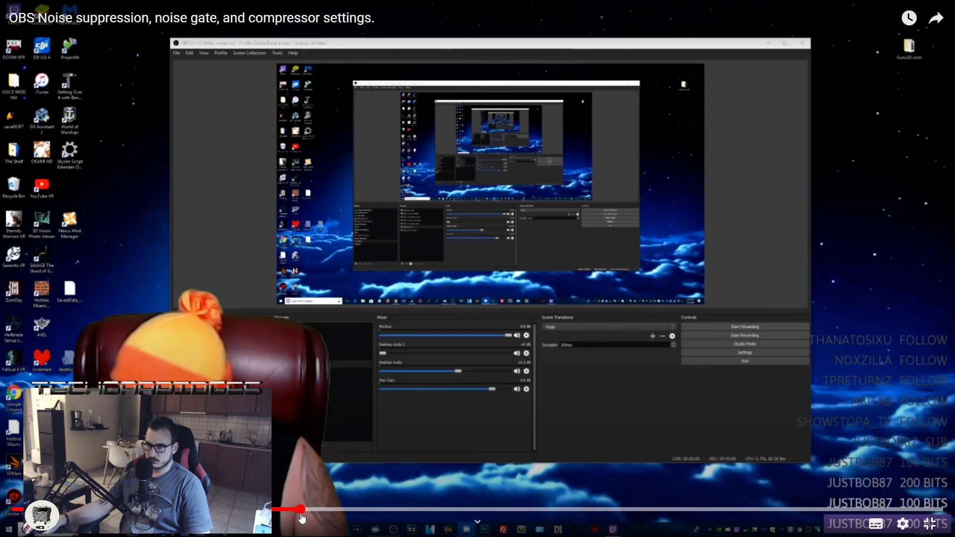
{"action": "left_click", "coordinate": [551, 318]}
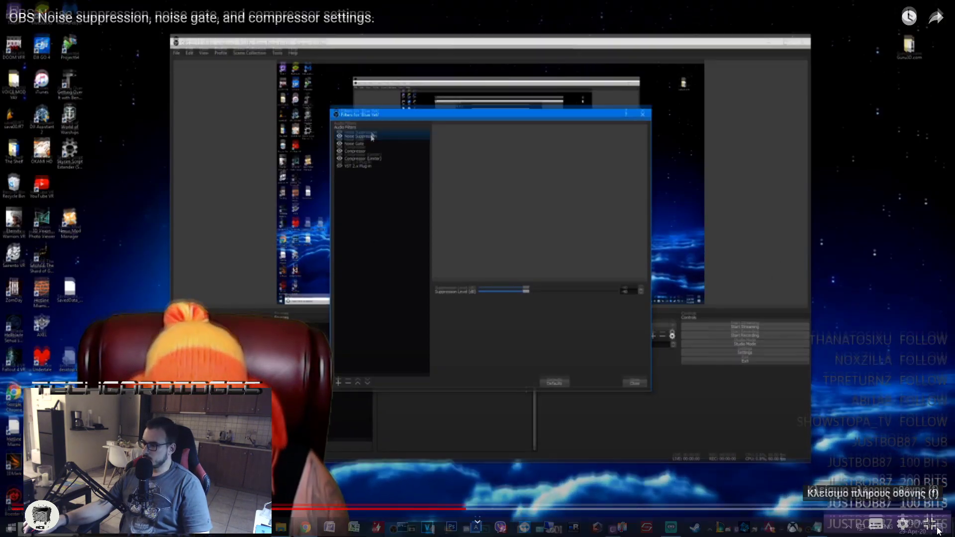
{"action": "left_click", "coordinate": [929, 524]}
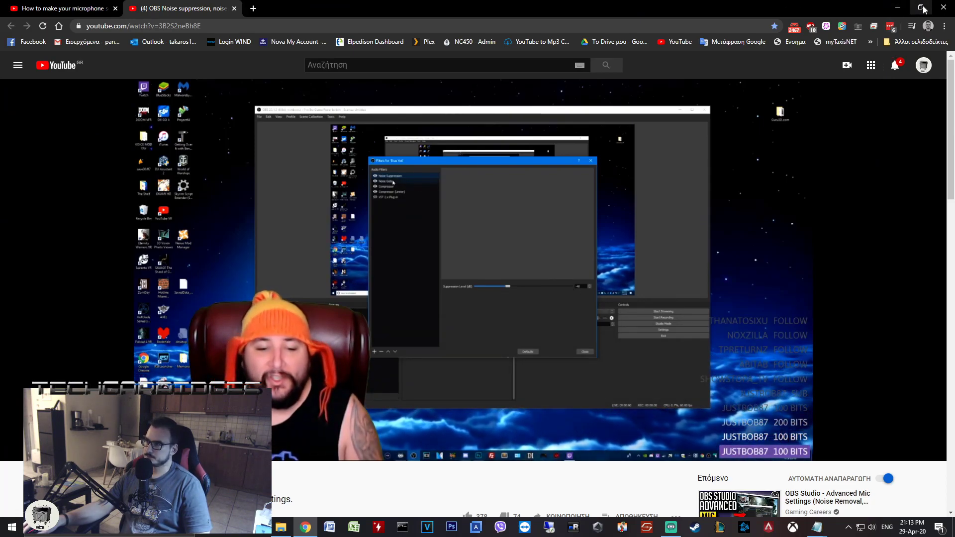
{"action": "left_click", "coordinate": [898, 8]}
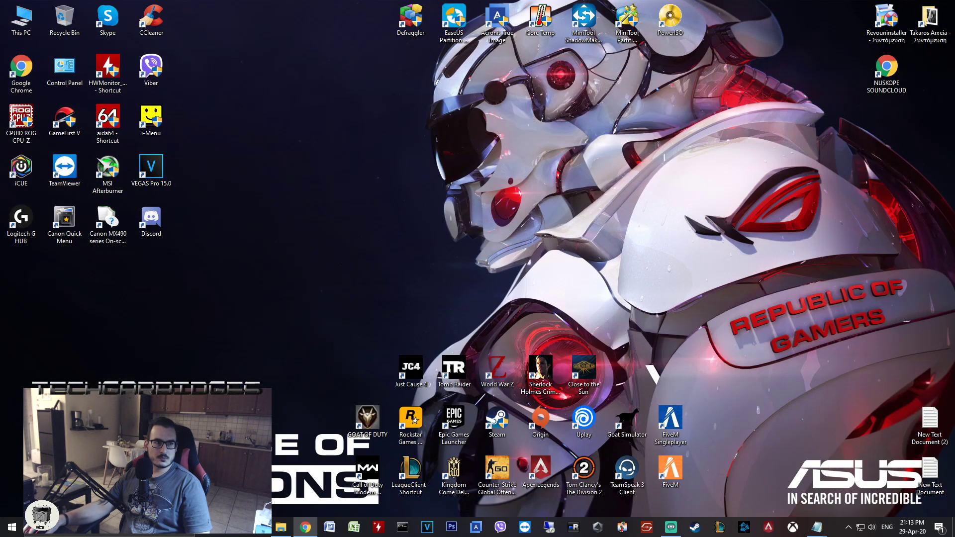